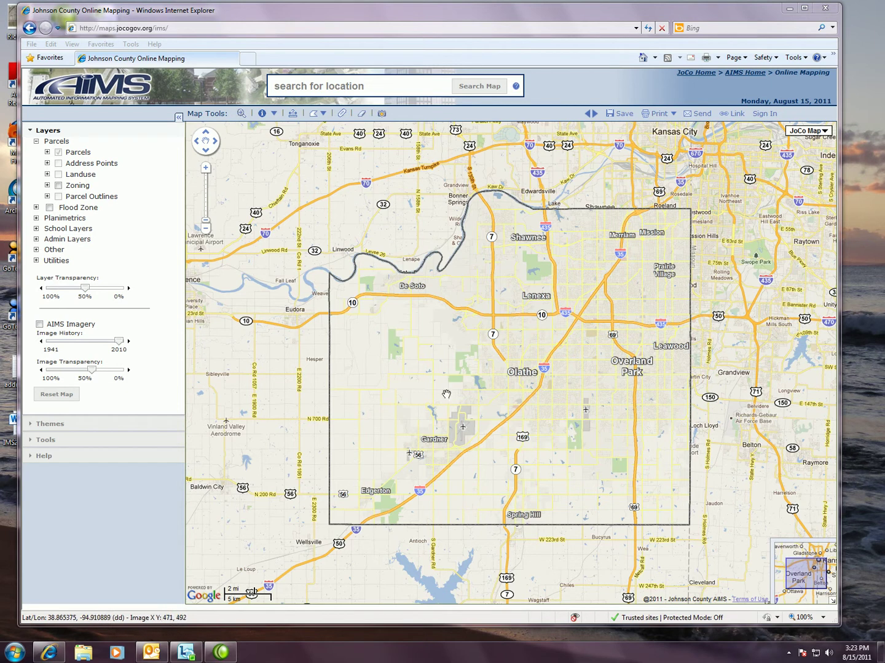
Jump to street level around central Olathe, then return to the whole-county view
left_click(480, 346)
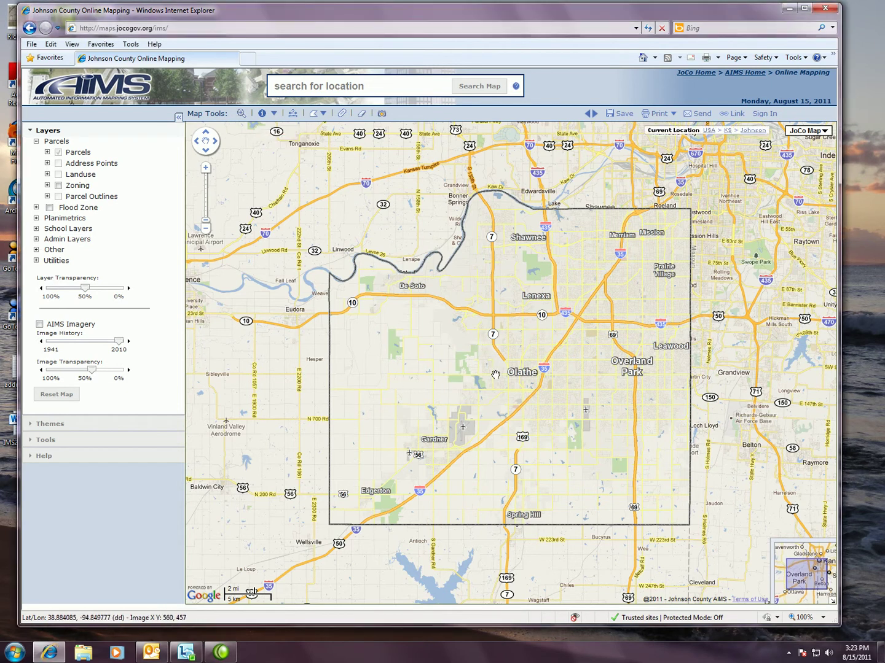
scroll(495, 375, "up", 1)
scroll(495, 375, "down", 1)
left_click(206, 200)
left_click(207, 220)
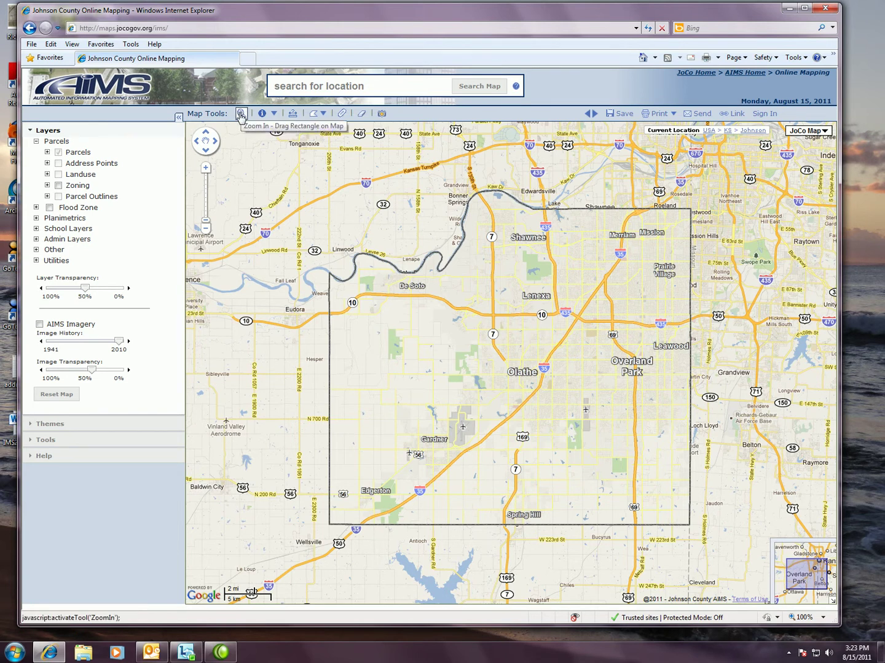
Zoom into a drawn area around the streets near Lone Elm Rd
left_click(240, 115)
left_click_drag(500, 336, 516, 349)
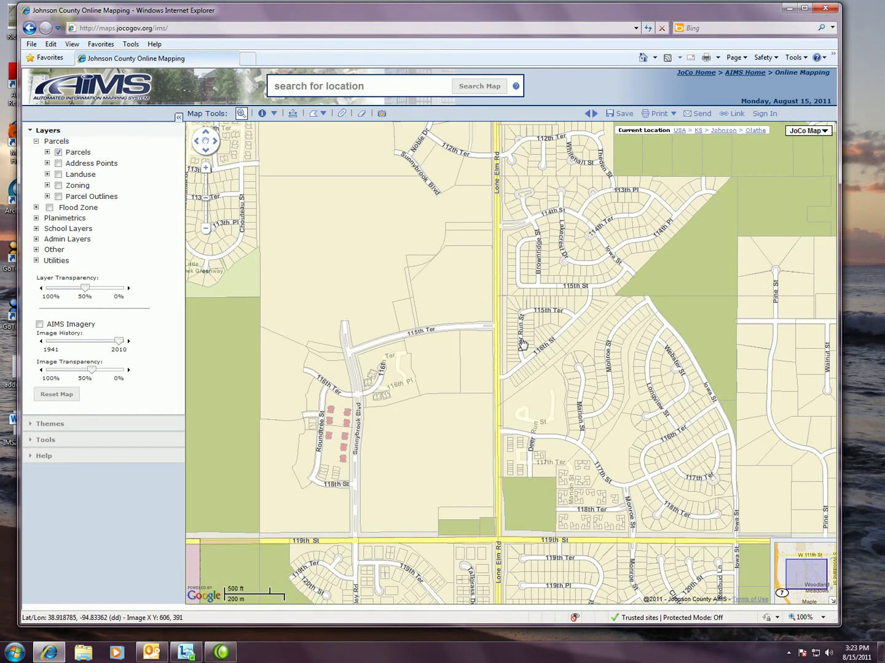
left_click(241, 114)
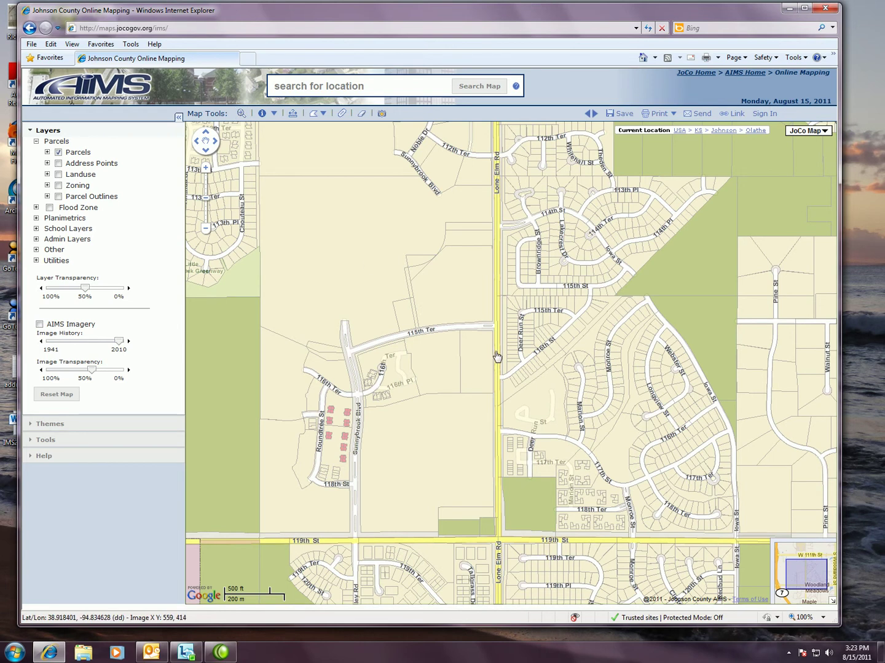
scroll(496, 356, "down", 1)
scroll(497, 356, "down", 1)
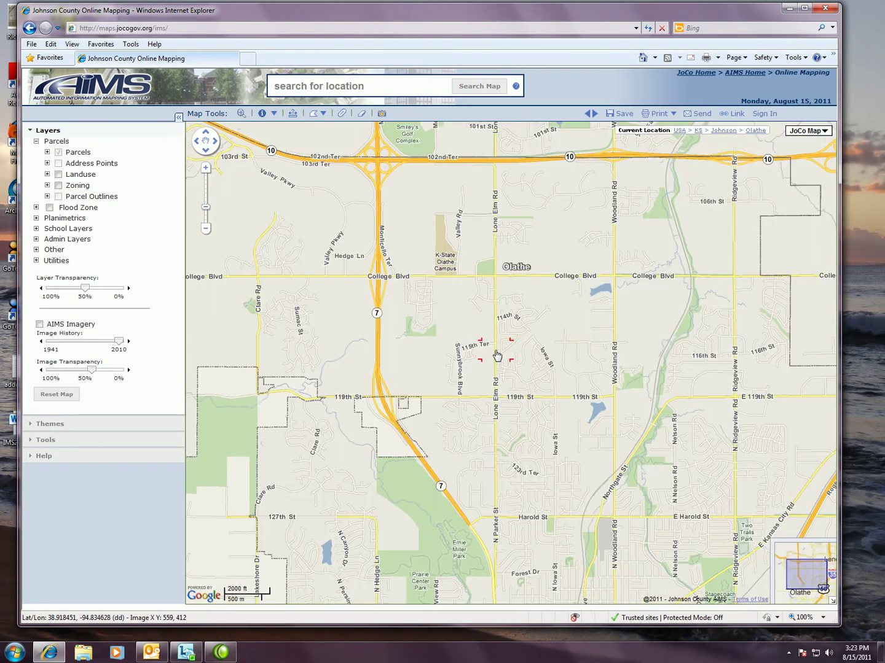
scroll(496, 357, "down", 1)
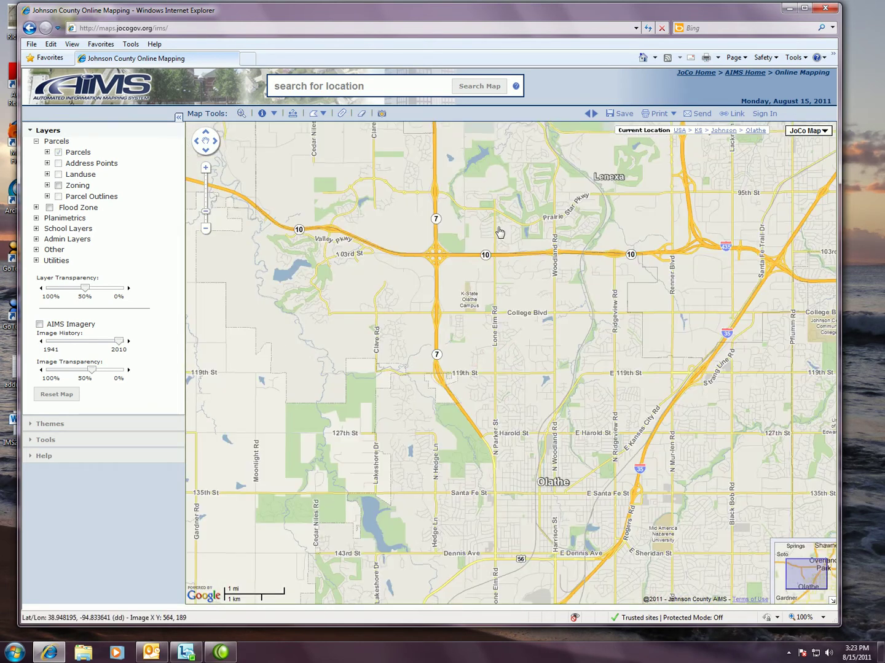
scroll(498, 231, "down", 1)
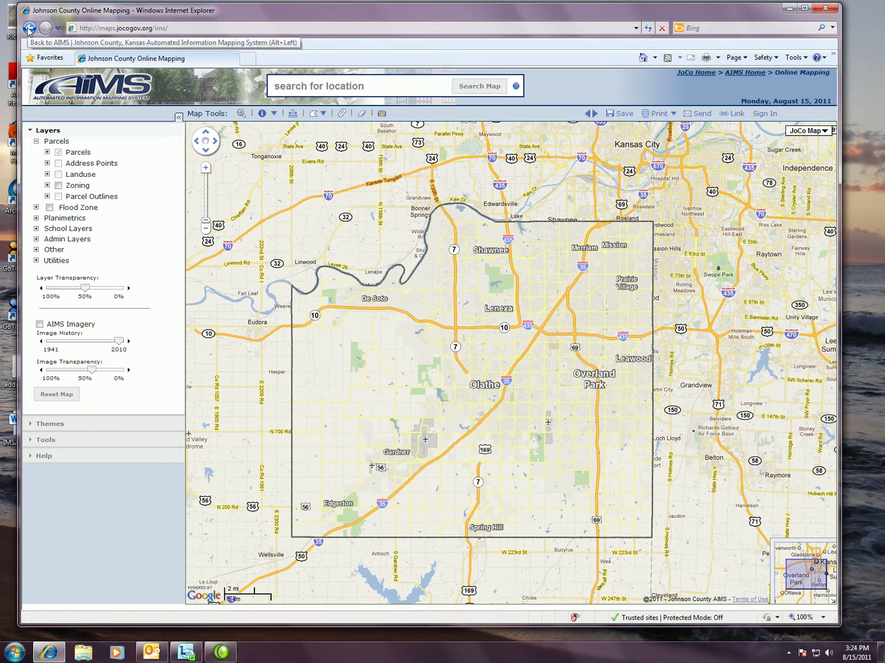
Step back and forward through previous map views to an earlier, wider view
key("alt")
left_click(588, 116)
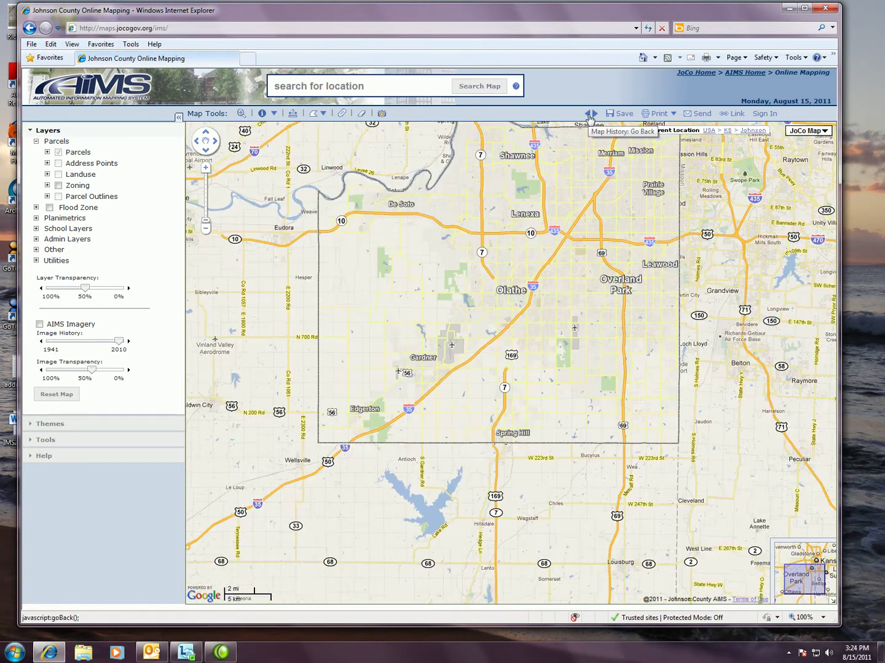
left_click(596, 115)
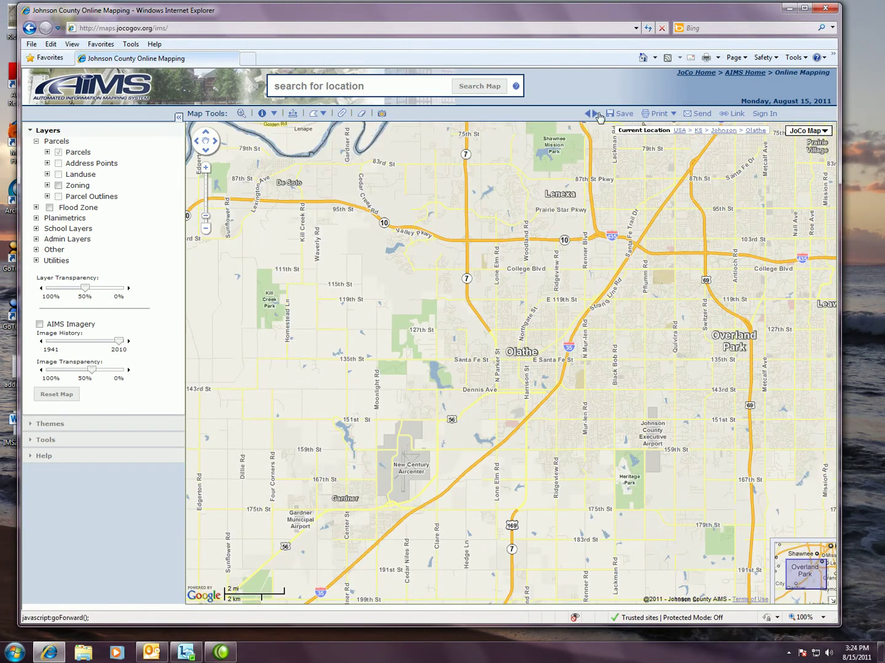
left_click(599, 117)
left_click(596, 115)
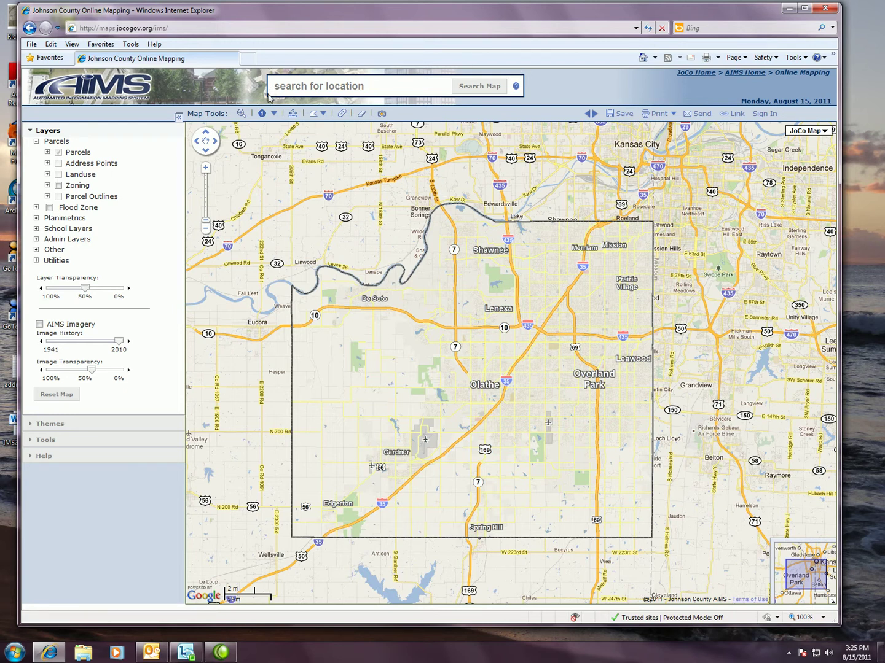
Read the search help's example entries, then close the help
left_click(516, 88)
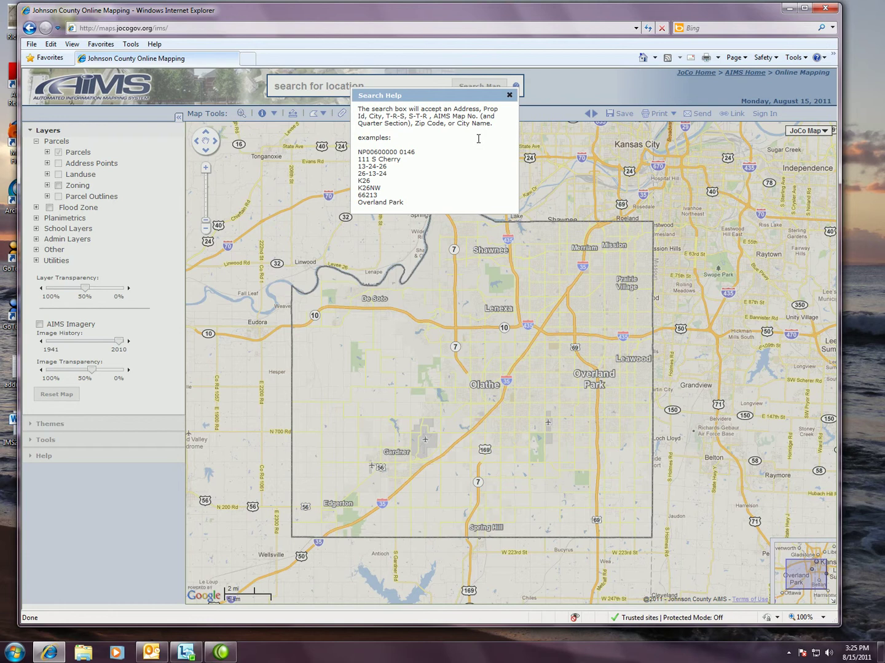
left_click_drag(356, 152, 416, 198)
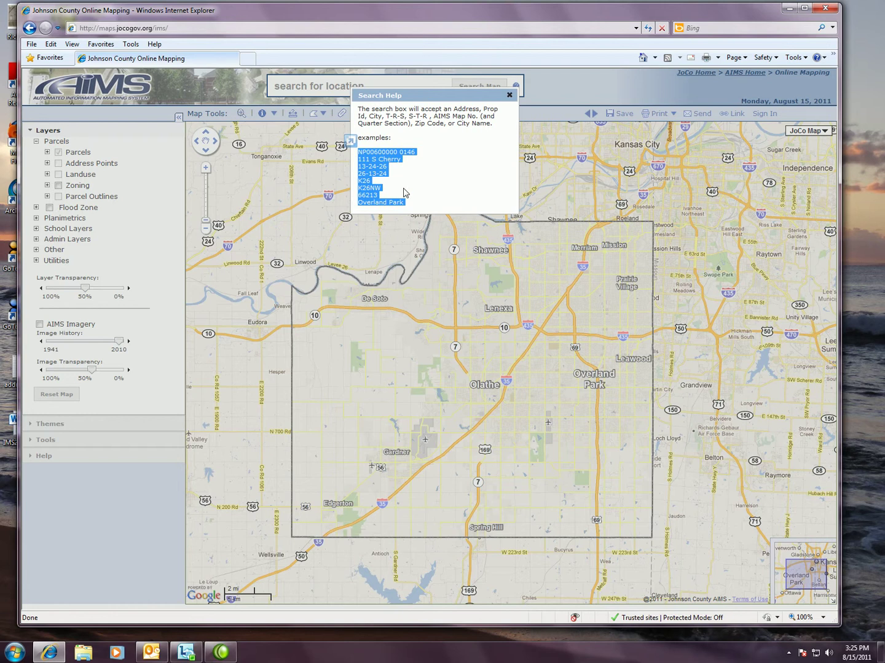
left_click(321, 157)
left_click(509, 95)
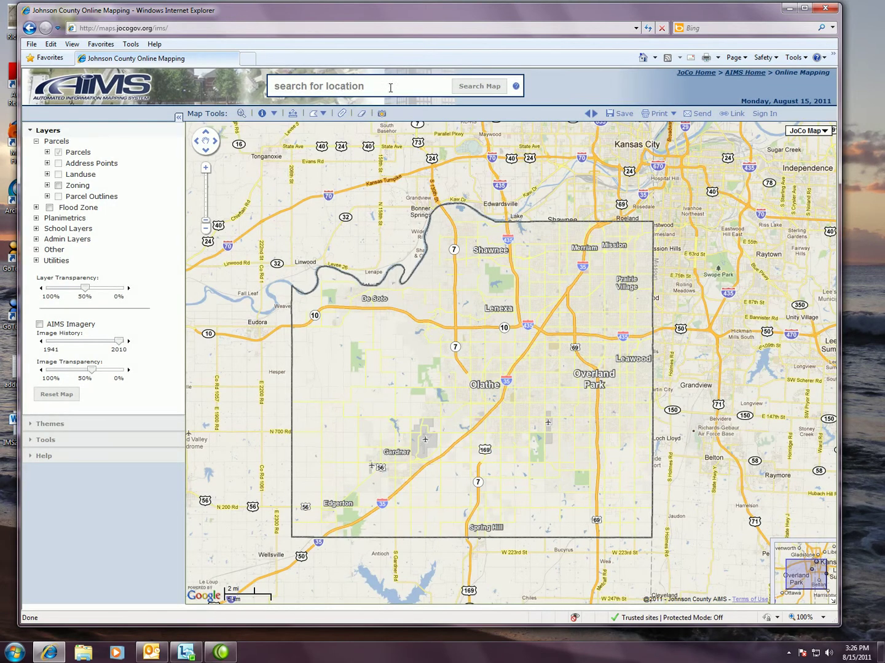
left_click(326, 87)
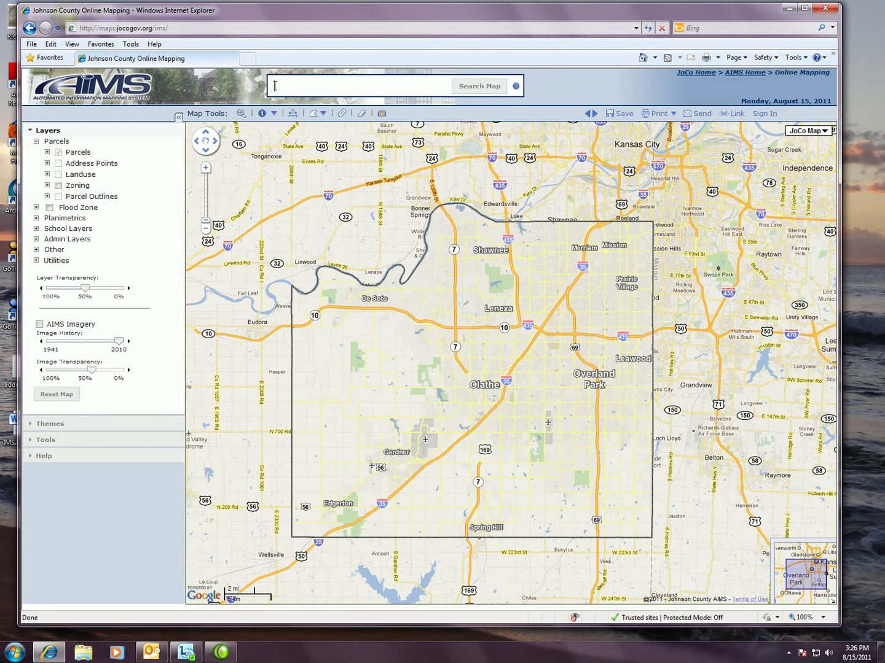
type("125")
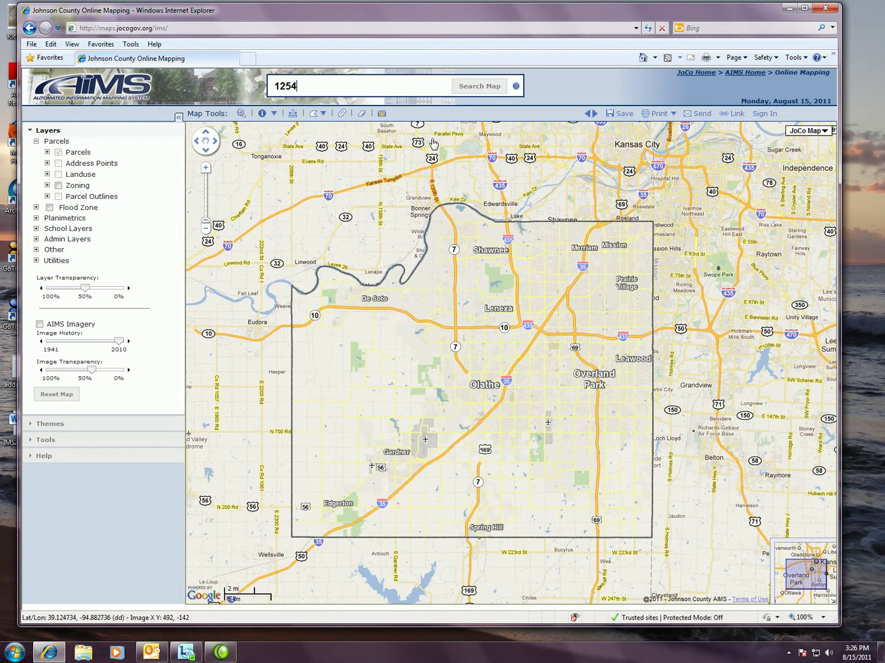
type("4")
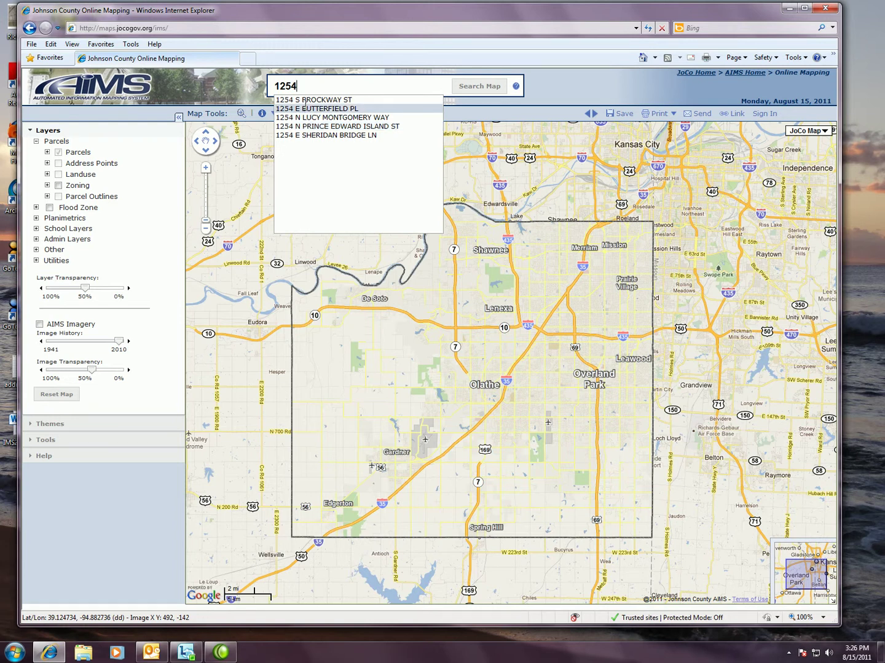
left_click(321, 109)
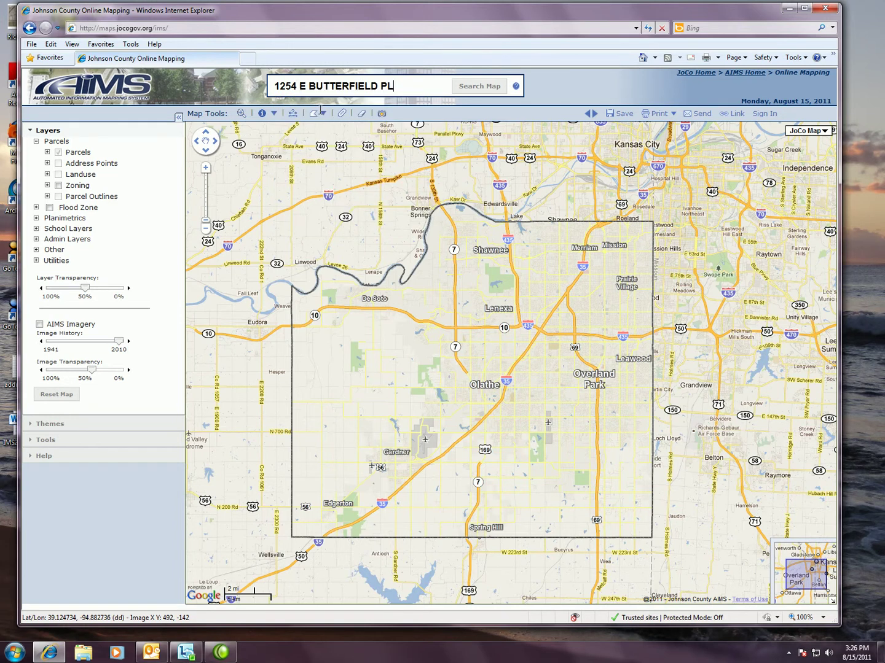
left_click(478, 91)
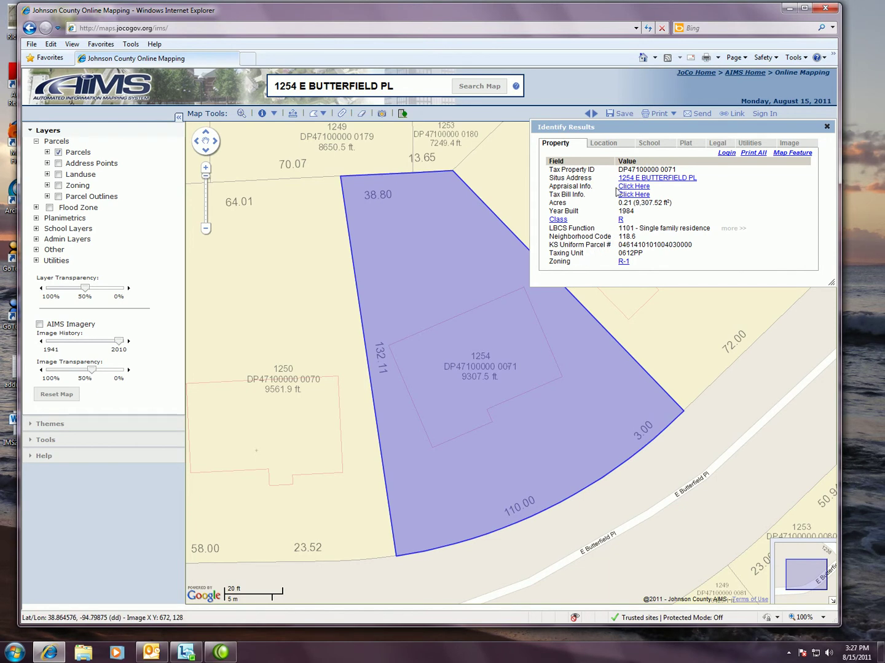
Check the parcel's Location, School, Plat, Legal and Utilities tabs, ending on its 2011 and 2003 photos
left_click(612, 143)
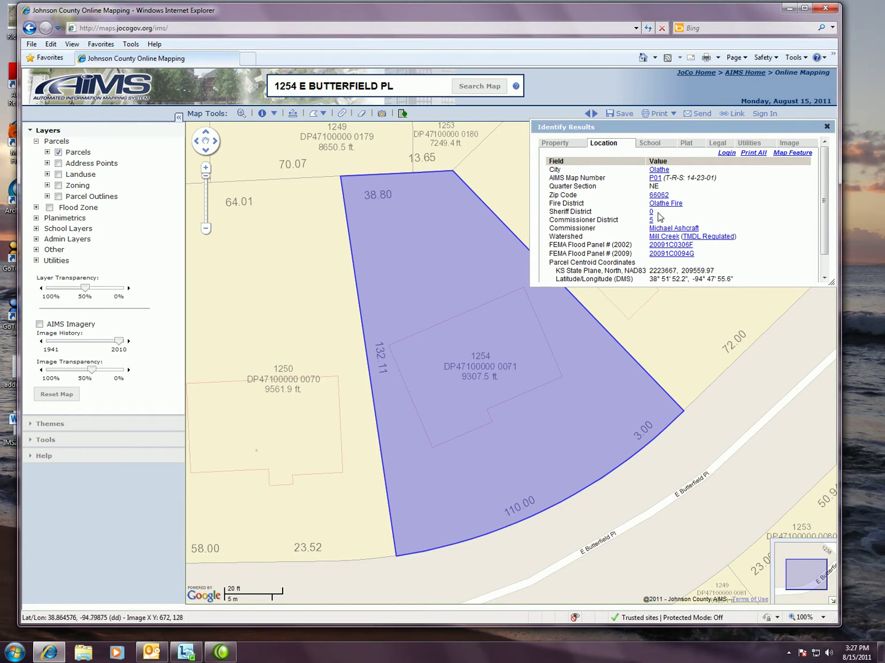
left_click_drag(824, 202, 828, 237)
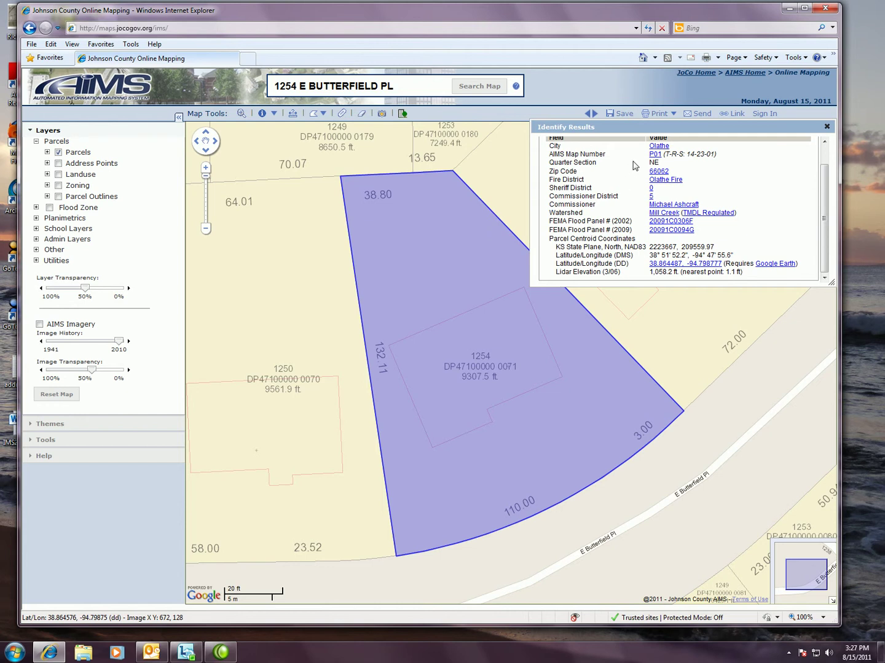
scroll(771, 203, "up", 3)
left_click(649, 143)
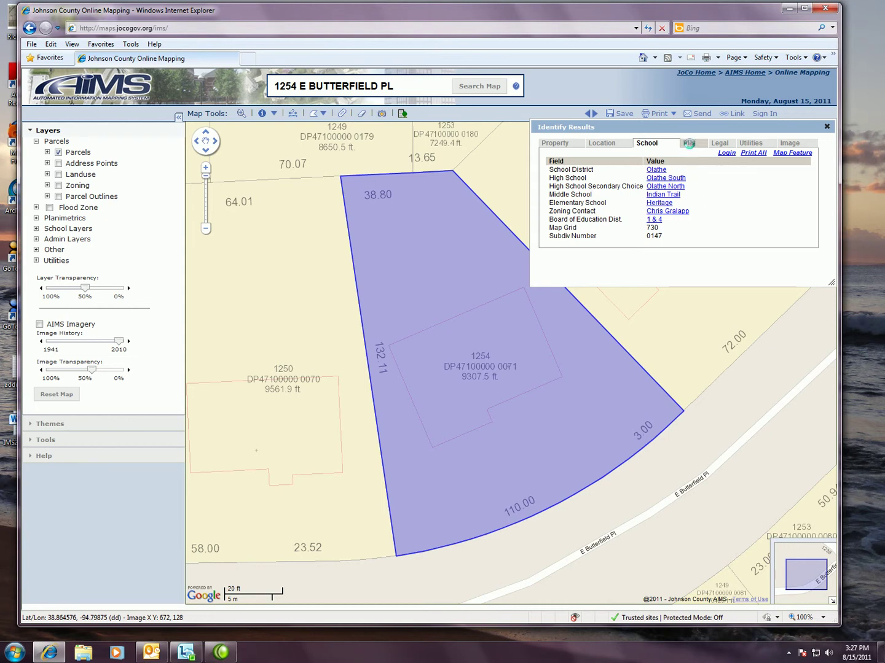
left_click(690, 147)
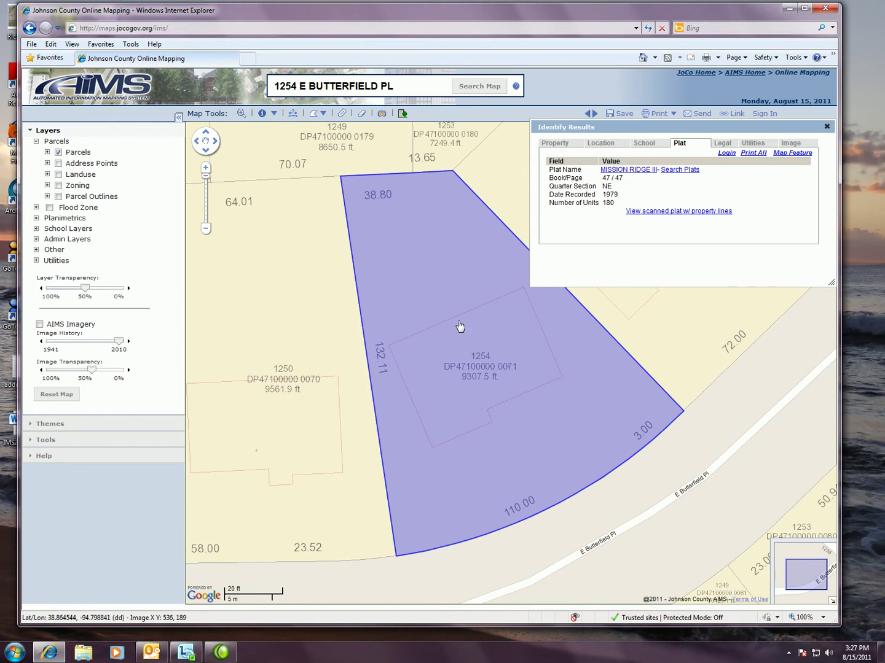
left_click(716, 143)
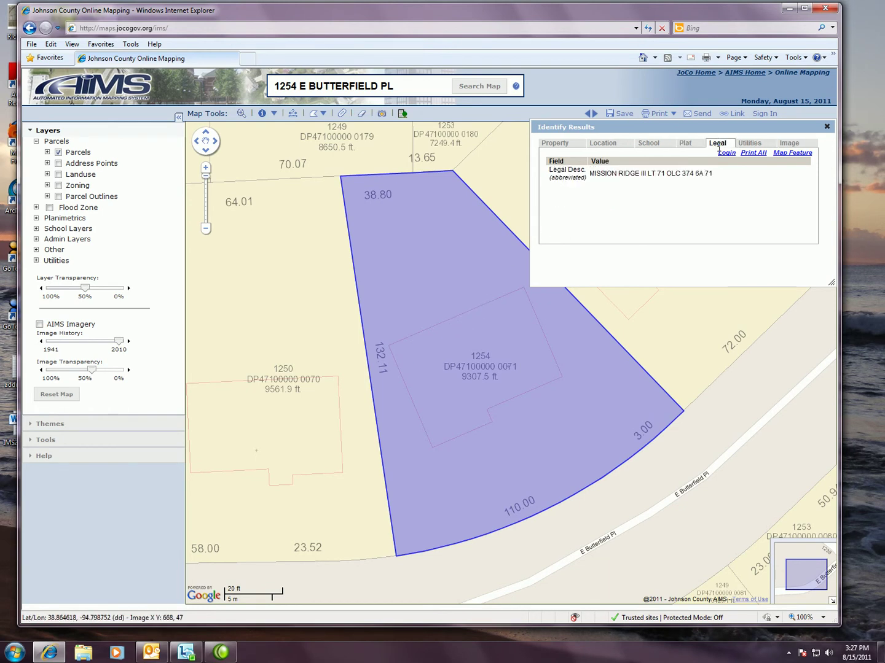
left_click(746, 142)
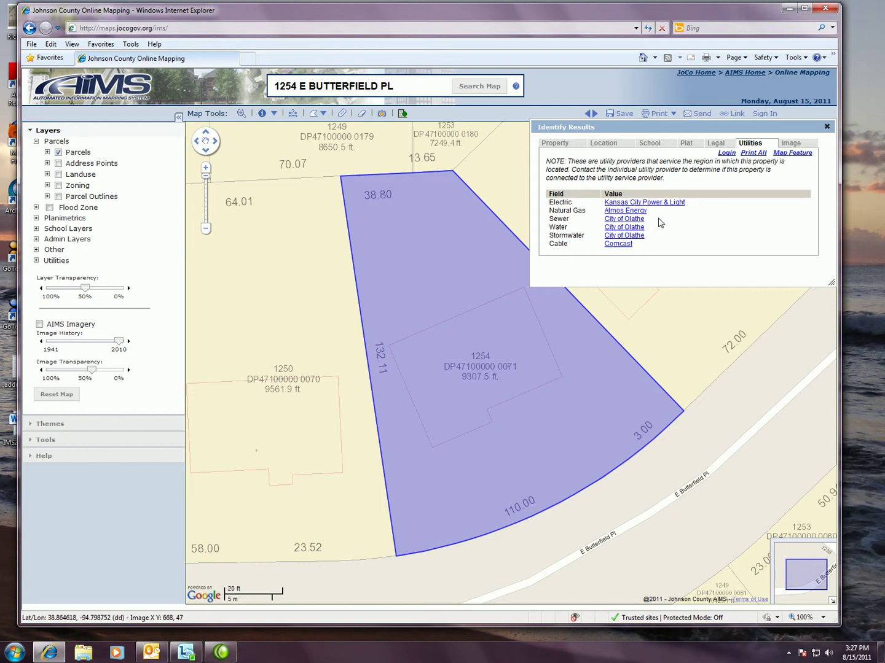
left_click(789, 142)
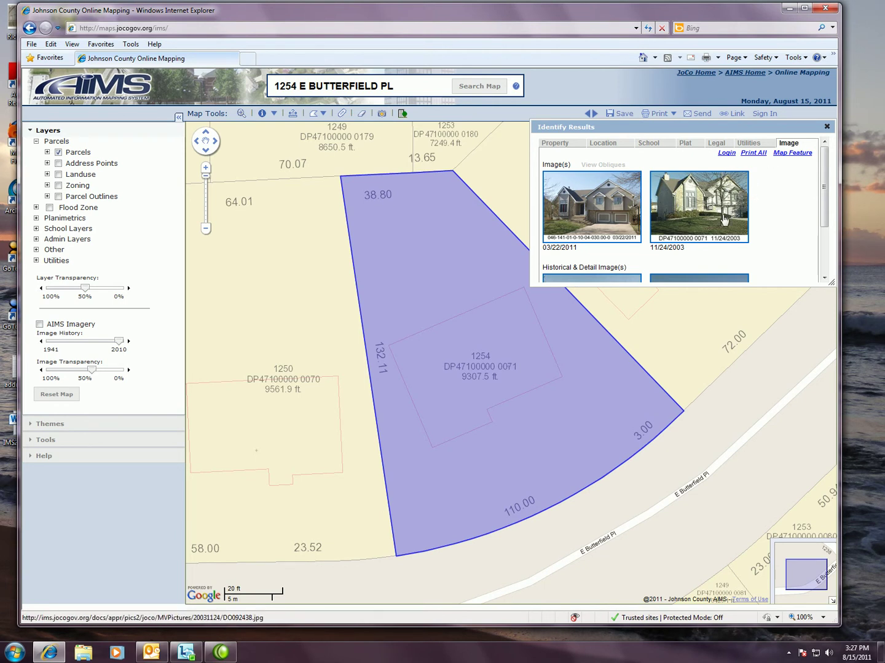
Close the parcel details and replace the search with '151st and Metcalf', choosing W 151ST ST & METCALF AVE
left_click(827, 128)
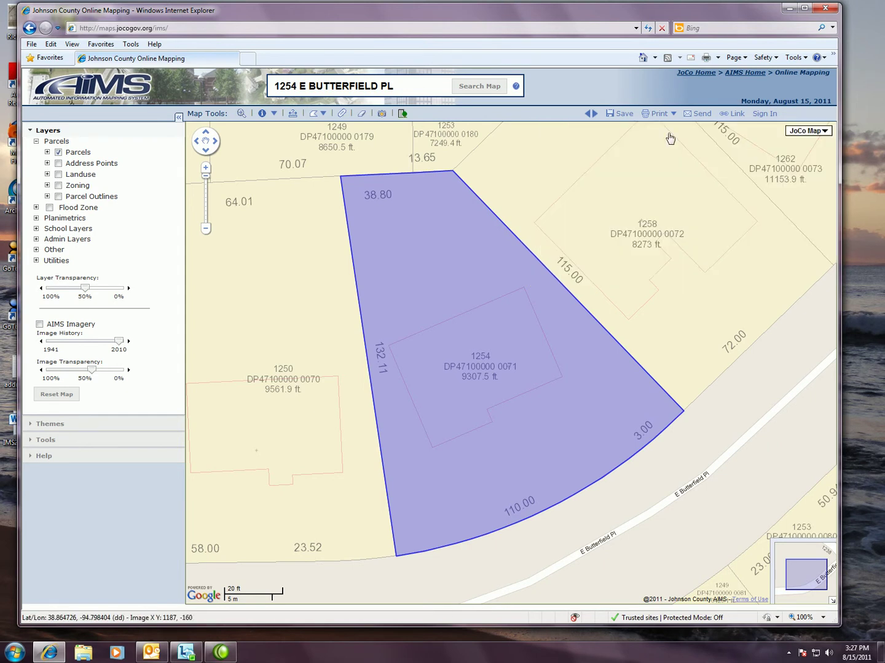
triple_click(398, 86)
type("151st and Metcalf")
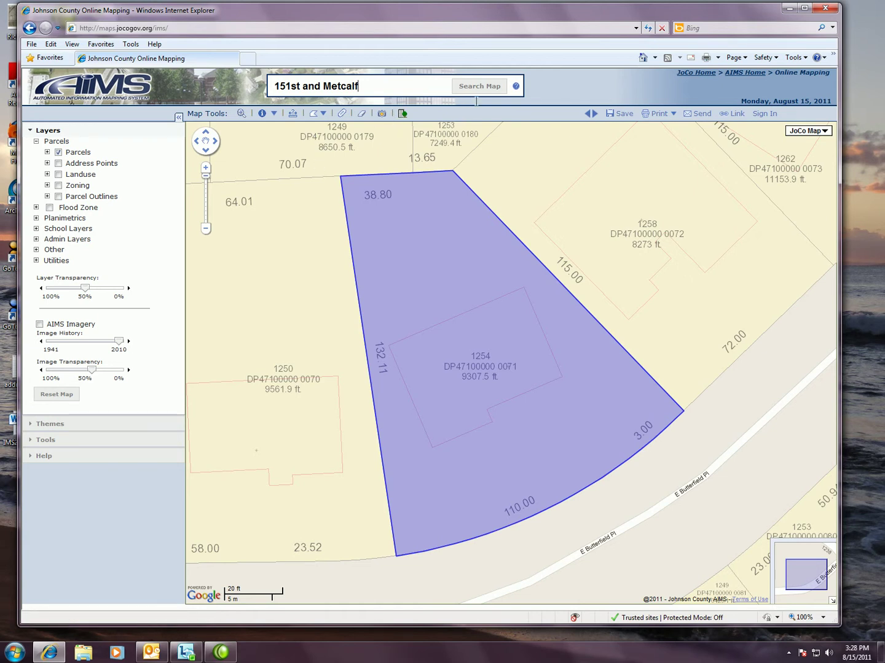
left_click(489, 88)
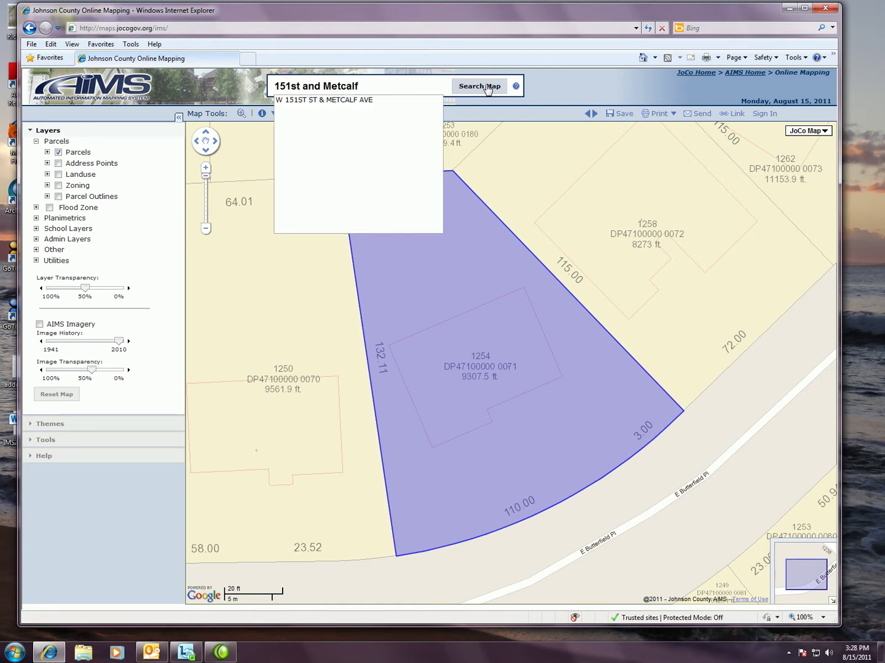
left_click(358, 99)
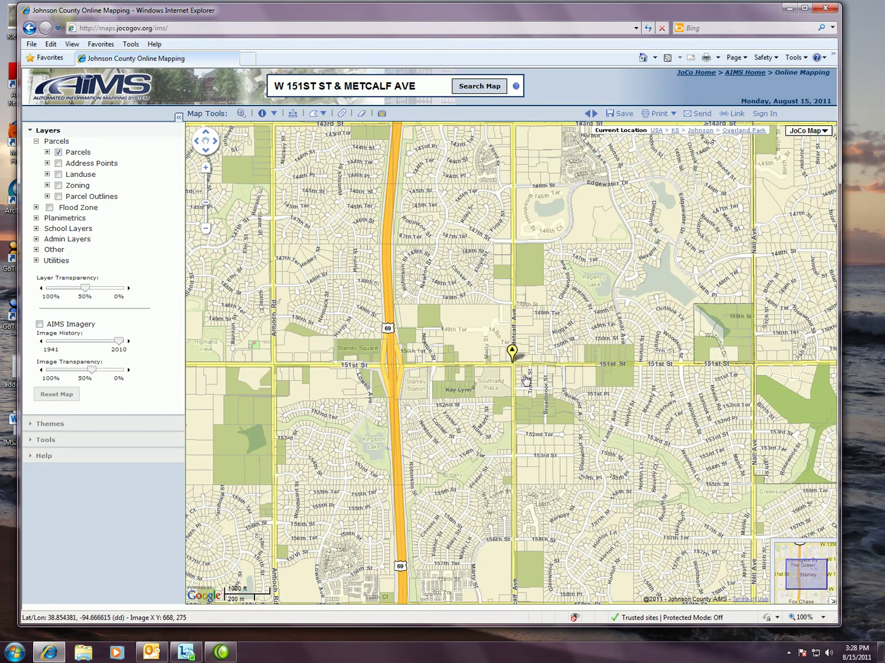
Zoom in three levels and center the W 151st St & Metcalf Ave intersection among its parcels
scroll(543, 375, "up", 1)
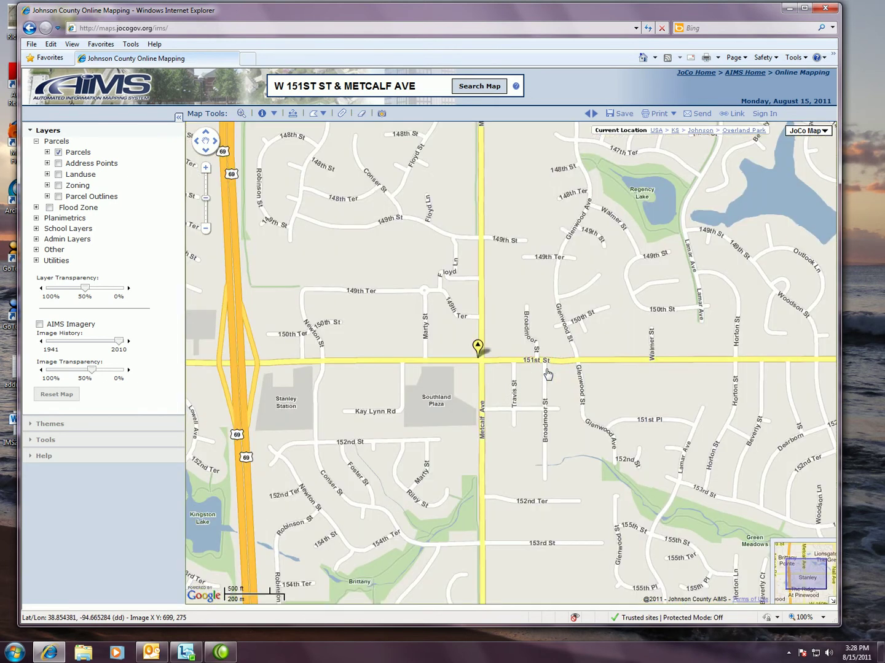
scroll(546, 375, "up", 1)
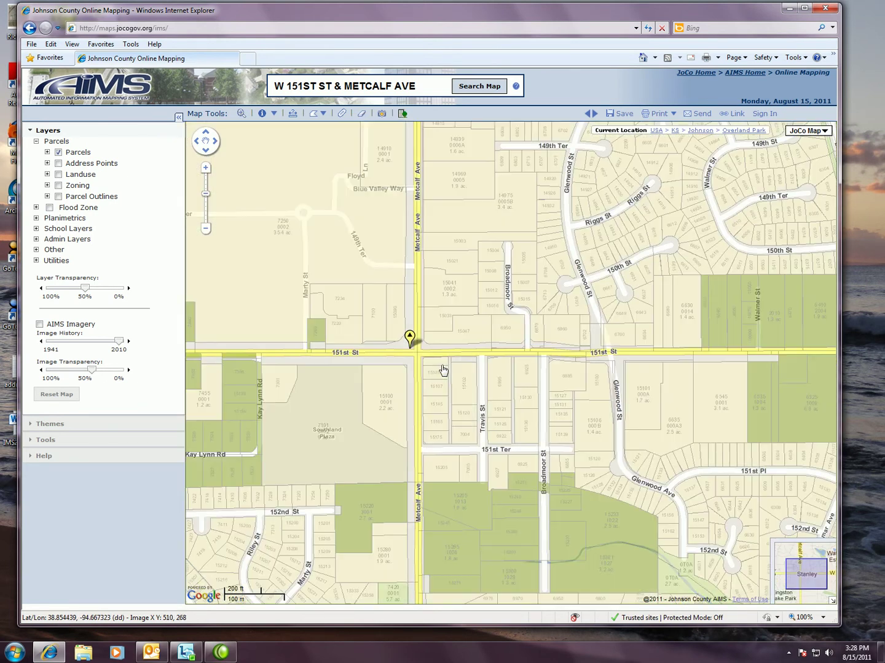
scroll(443, 369, "up", 1)
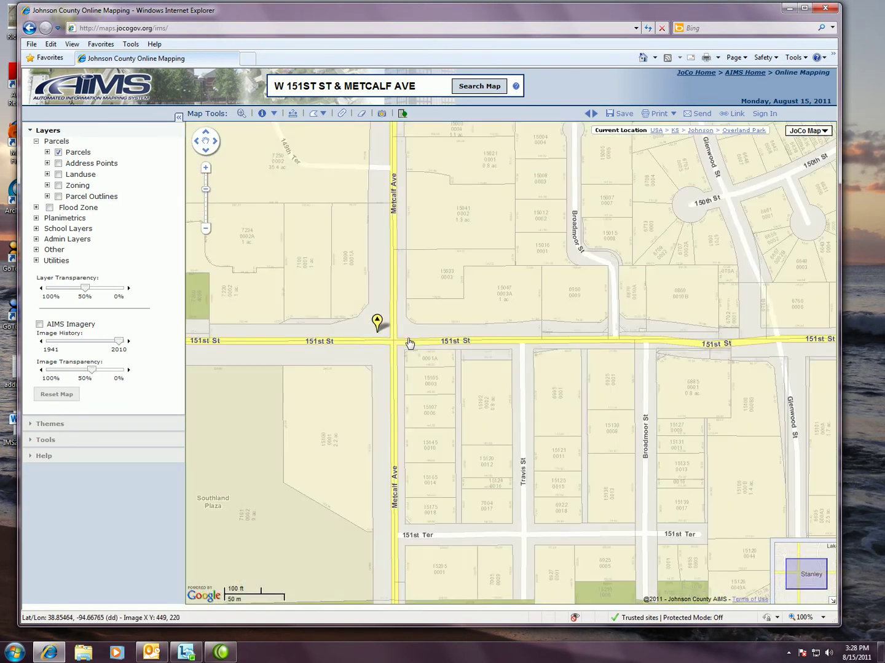
left_click_drag(444, 384, 519, 459)
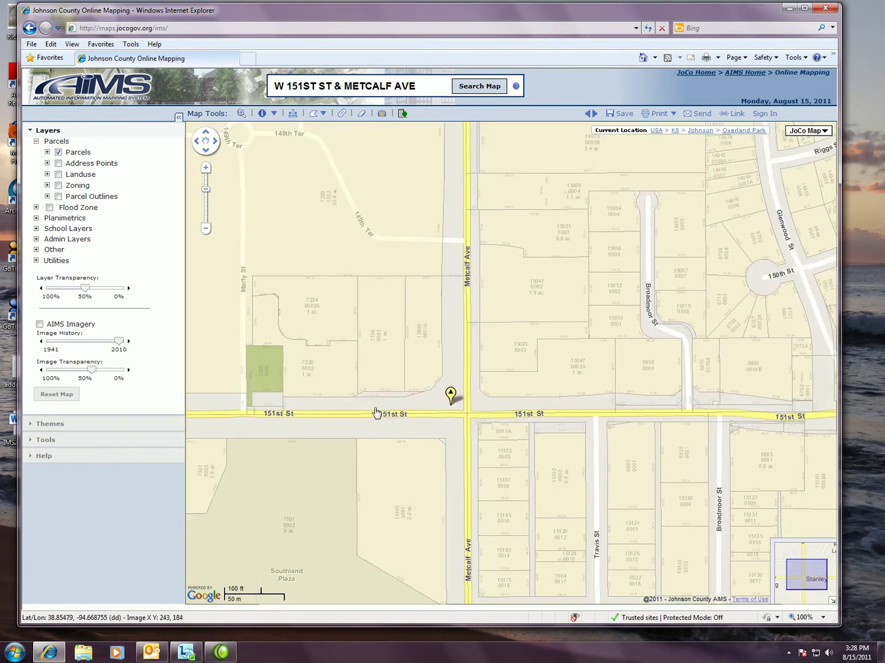